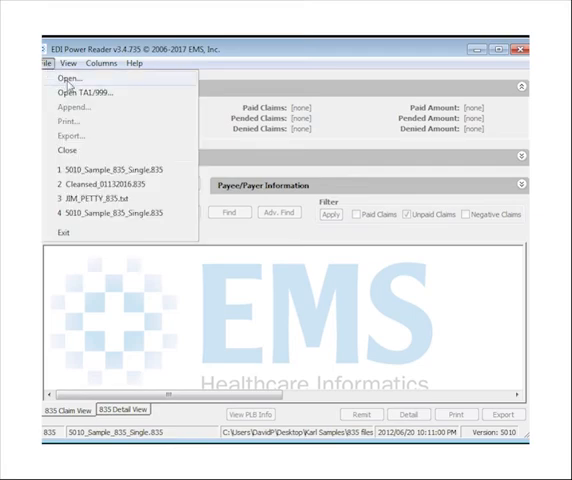
Load the remittance file 5010_Sample_835_Single.835 from the 835 files folder
{"action": "left_click", "coordinate": [70, 80]}
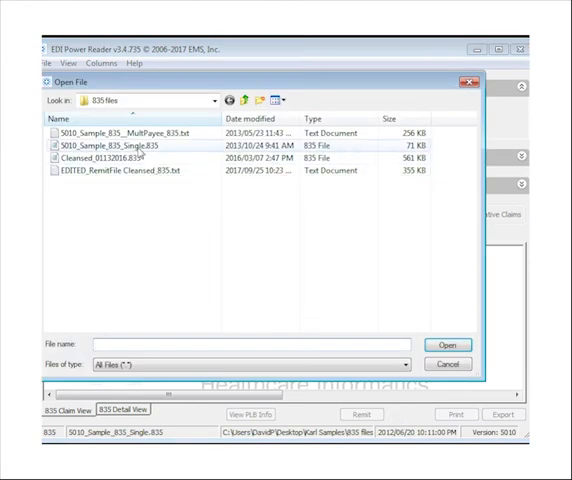
{"action": "left_click", "coordinate": [140, 146]}
{"action": "left_click", "coordinate": [447, 344]}
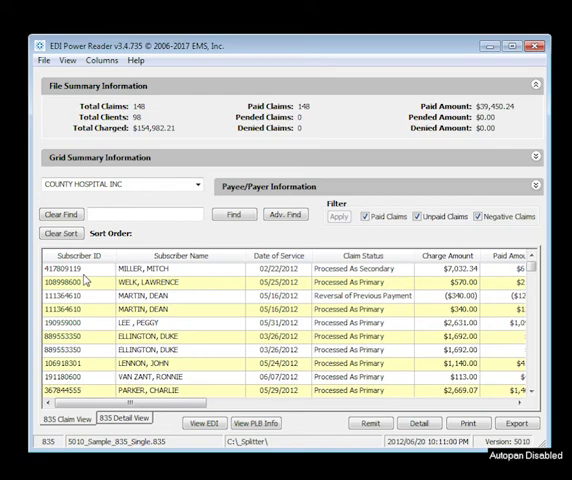
{"action": "left_click", "coordinate": [86, 272]}
{"action": "key", "text": "Down"}
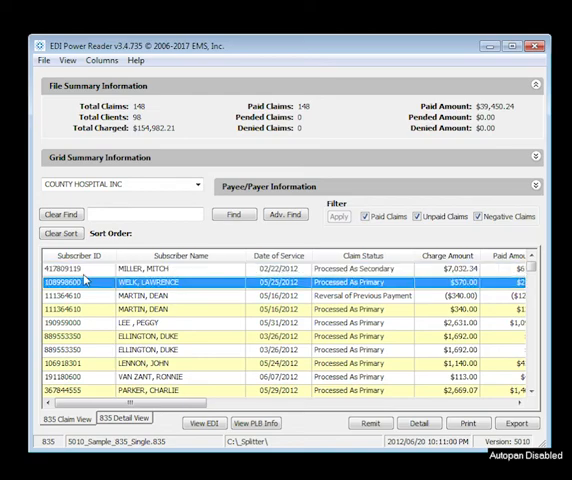
{"action": "key", "text": "Down"}
{"action": "key", "text": "Down"}
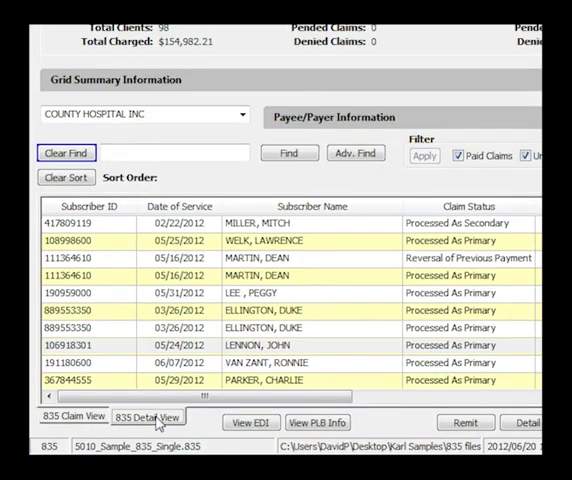
{"action": "left_click", "coordinate": [156, 420]}
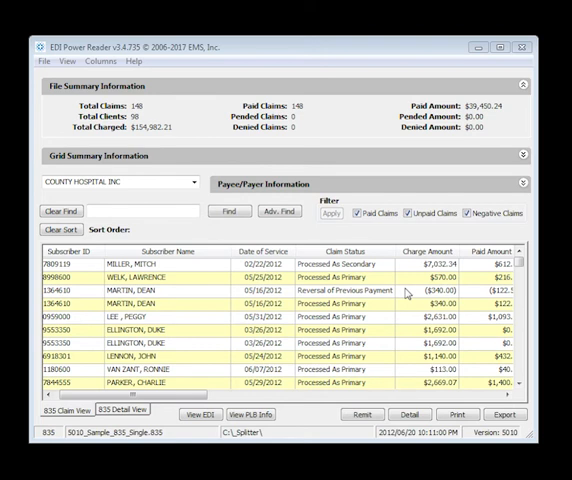
{"action": "left_click", "coordinate": [68, 251]}
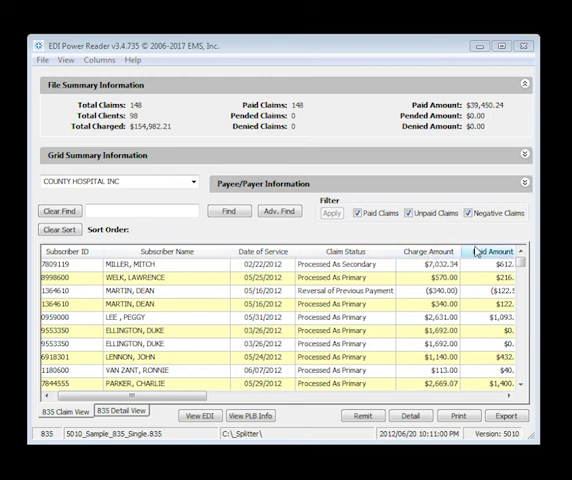
{"action": "scroll", "coordinate": [477, 252], "scroll_direction": "right", "scroll_amount": 5}
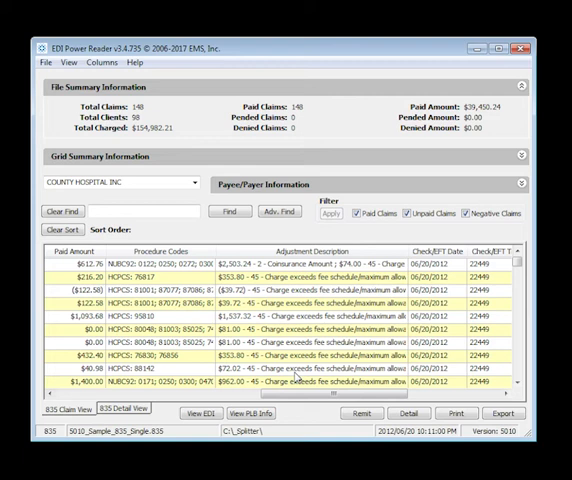
{"action": "mouse_move", "coordinate": [335, 394]}
{"action": "left_mouse_down"}
{"action": "mouse_move", "coordinate": [390, 396]}
{"action": "mouse_move", "coordinate": [240, 396]}
{"action": "left_mouse_up"}
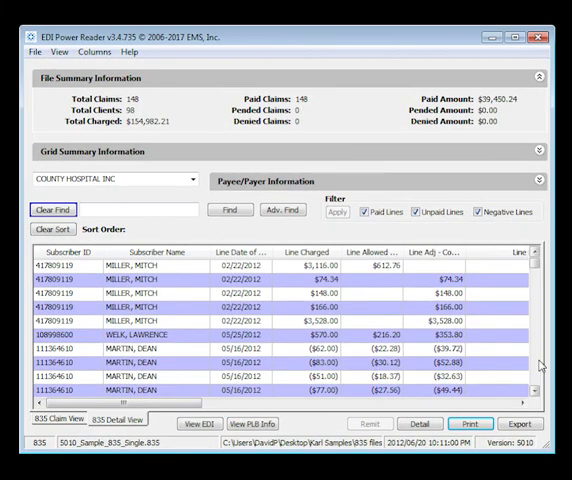
{"action": "scroll", "coordinate": [540, 365], "scroll_direction": "down", "scroll_amount": 3}
{"action": "scroll", "coordinate": [540, 365], "scroll_direction": "down", "scroll_amount": 3}
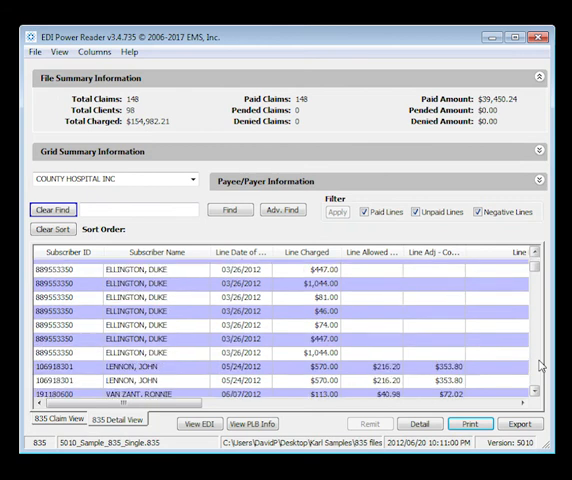
{"action": "left_click", "coordinate": [170, 368]}
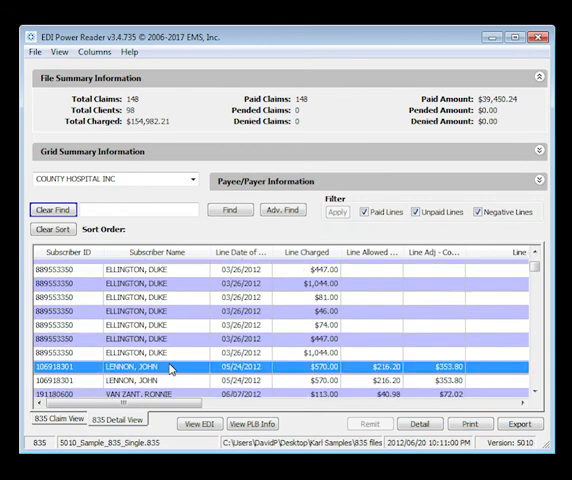
{"action": "left_click", "coordinate": [170, 381], "text": "shift"}
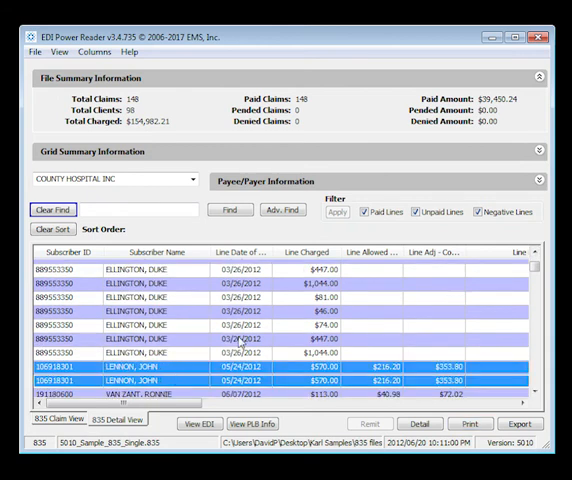
{"action": "scroll", "coordinate": [240, 342], "scroll_direction": "down", "scroll_amount": 3}
{"action": "scroll", "coordinate": [240, 342], "scroll_direction": "up", "scroll_amount": 3}
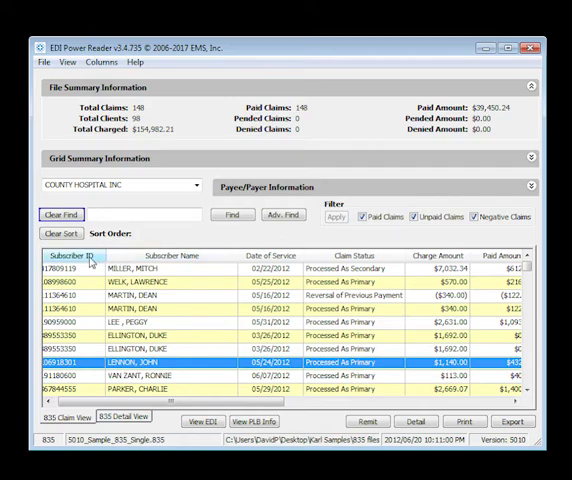
Widen Subscriber ID and Subscriber Name, then move Subscriber Name after Date of Service
{"action": "mouse_move", "coordinate": [102, 257]}
{"action": "left_mouse_down"}
{"action": "mouse_move", "coordinate": [138, 257]}
{"action": "mouse_move", "coordinate": [110, 257]}
{"action": "left_mouse_up"}
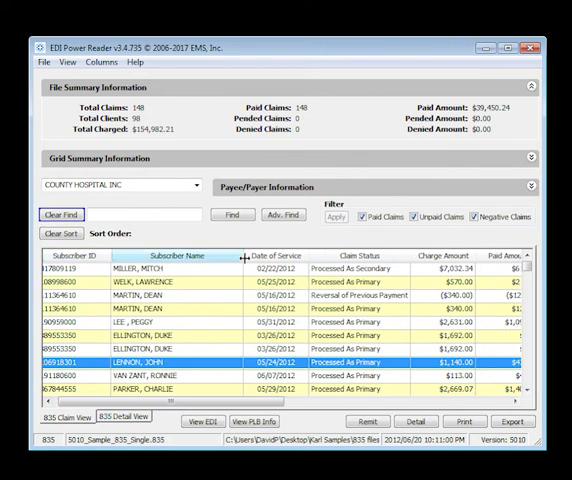
{"action": "left_click_drag", "start_coordinate": [243, 258], "coordinate": [292, 258]}
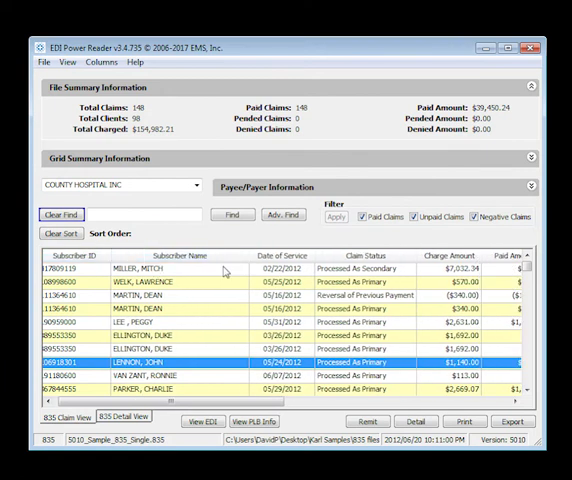
{"action": "left_click_drag", "start_coordinate": [220, 257], "coordinate": [308, 259]}
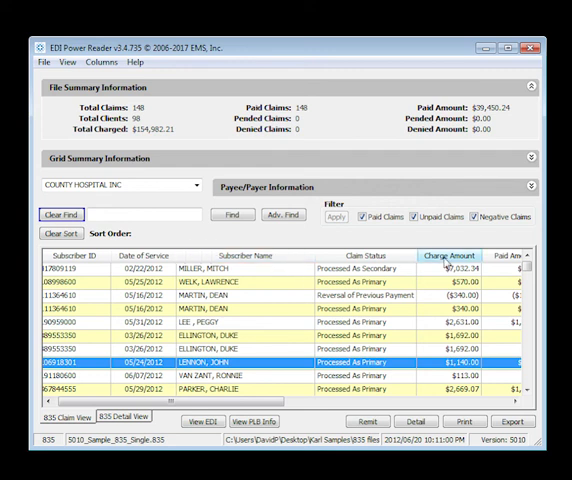
Sort the claims by Charge Amount, then Paid Amount, then Claim Status
{"action": "left_click", "coordinate": [447, 258]}
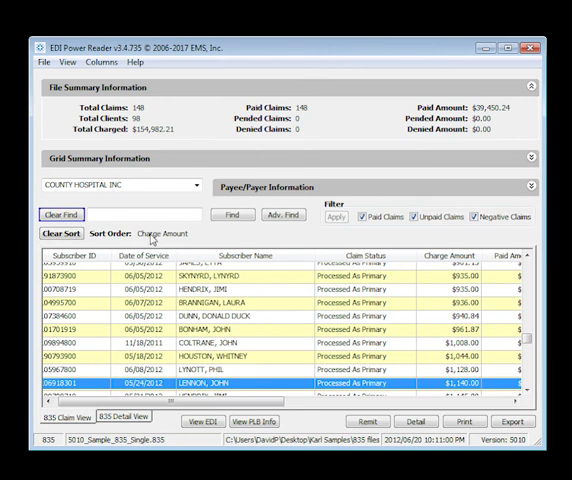
{"action": "left_click", "coordinate": [507, 256]}
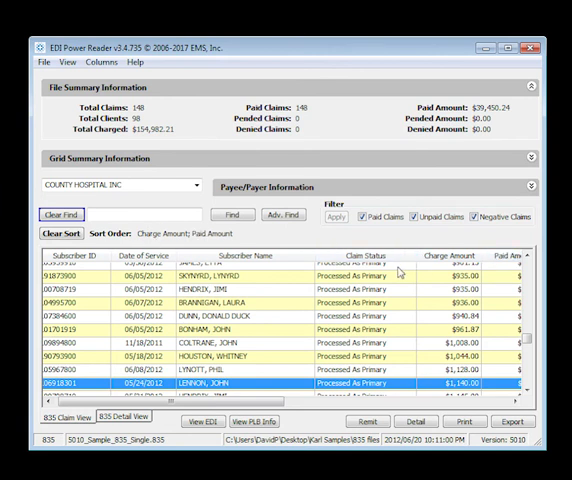
{"action": "left_click", "coordinate": [366, 256]}
Toggle the Charge Amount sort direction, ending with charges listed highest first
{"action": "left_click", "coordinate": [450, 258]}
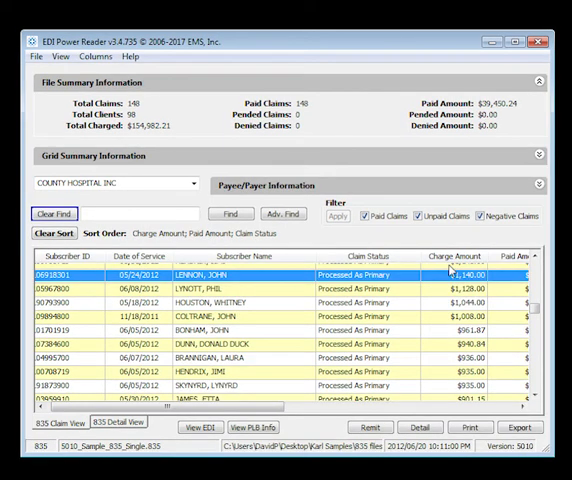
{"action": "left_click", "coordinate": [452, 257]}
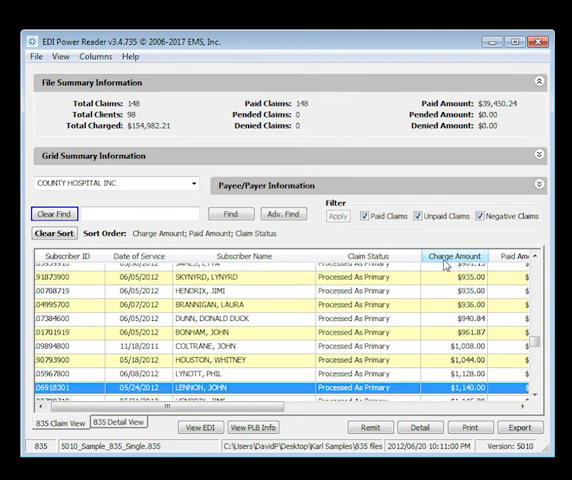
{"action": "left_click", "coordinate": [447, 260]}
{"action": "scroll", "coordinate": [445, 278], "scroll_direction": "up", "scroll_amount": 3}
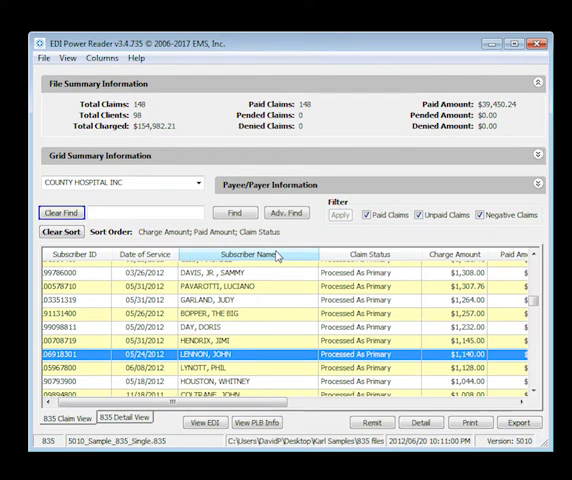
Choose Check/EFT Date and Trace Number columns to display, with Show EDI Info enabled
{"action": "right_click", "coordinate": [272, 256]}
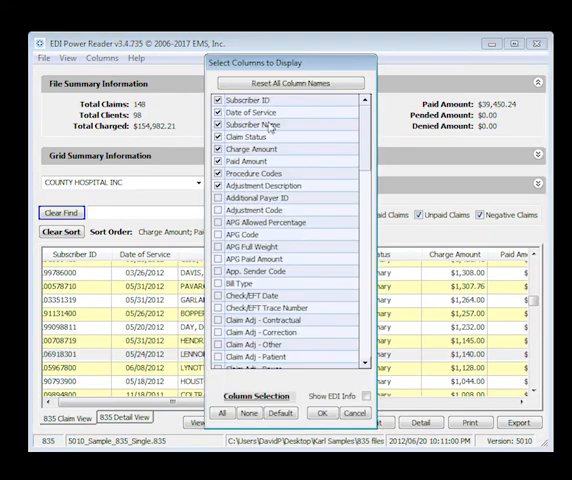
{"action": "left_click_drag", "start_coordinate": [364, 150], "coordinate": [364, 340]}
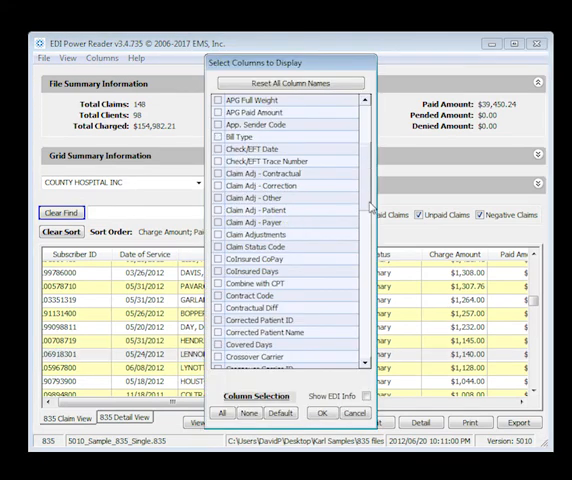
{"action": "scroll", "coordinate": [381, 349], "scroll_direction": "down", "scroll_amount": 1}
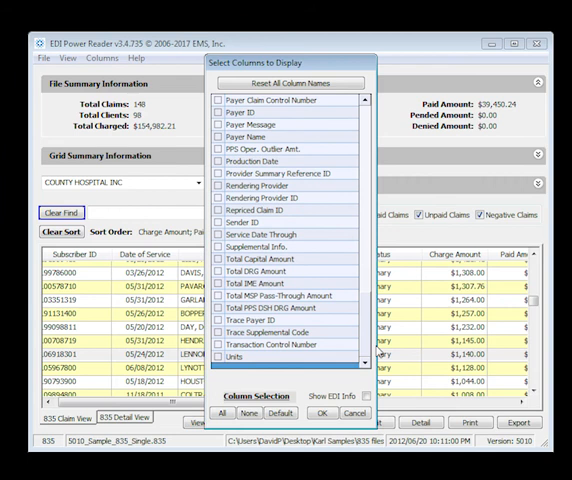
{"action": "scroll", "coordinate": [381, 340], "scroll_direction": "up", "scroll_amount": 5}
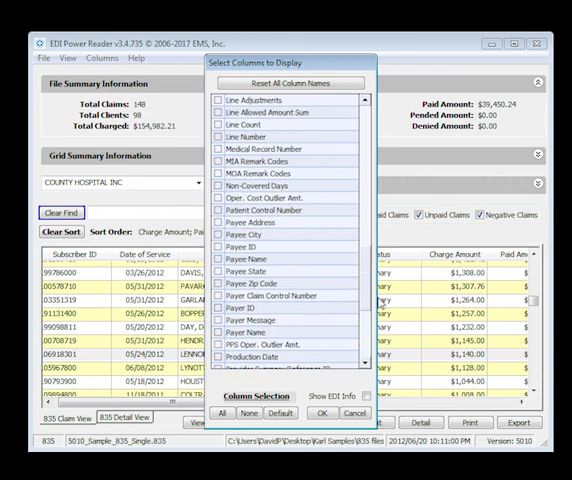
{"action": "scroll", "coordinate": [375, 290], "scroll_direction": "up", "scroll_amount": 3}
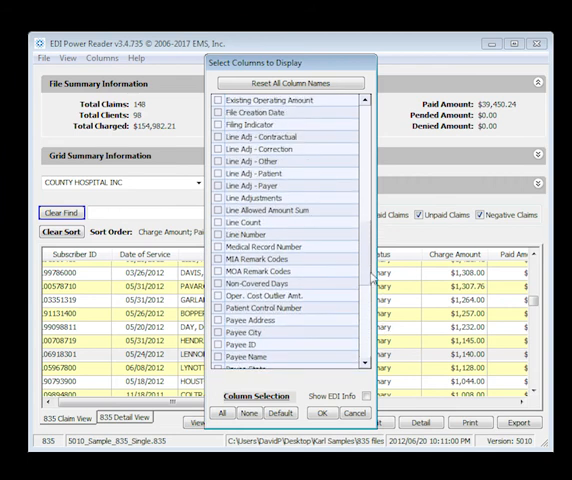
{"action": "scroll", "coordinate": [378, 275], "scroll_direction": "up", "scroll_amount": 4}
{"action": "scroll", "coordinate": [378, 200], "scroll_direction": "up", "scroll_amount": 3}
{"action": "scroll", "coordinate": [378, 170], "scroll_direction": "up", "scroll_amount": 5}
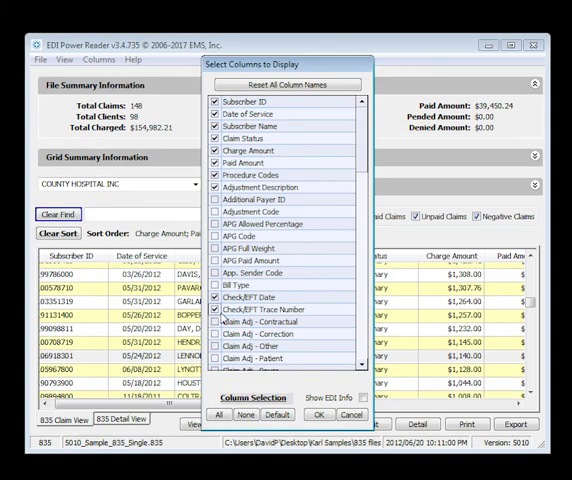
{"action": "left_click", "coordinate": [363, 398]}
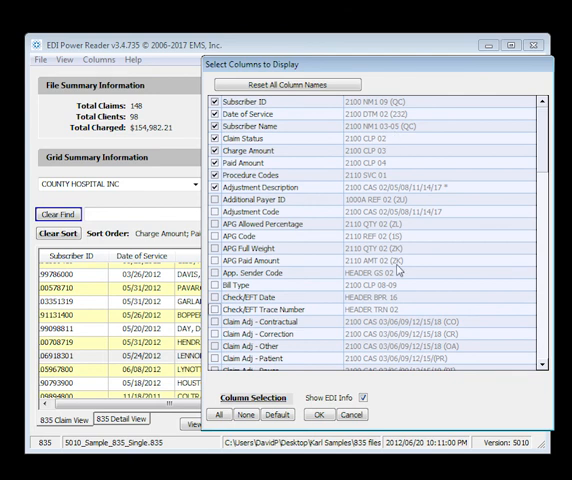
Apply the column choices, filter to unpaid claims only and sort them by Charge Amount
{"action": "left_click", "coordinate": [318, 415]}
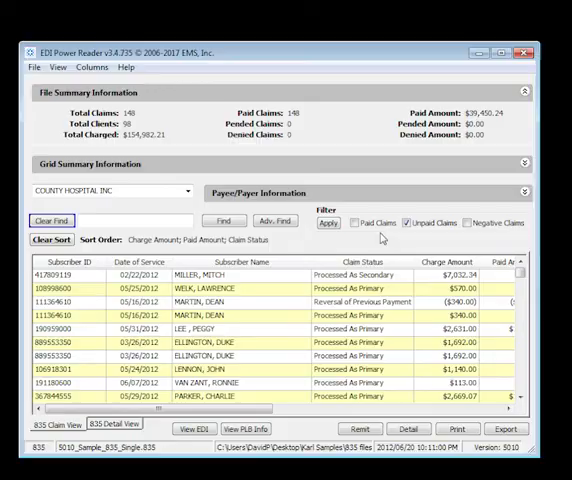
{"action": "left_click", "coordinate": [329, 223]}
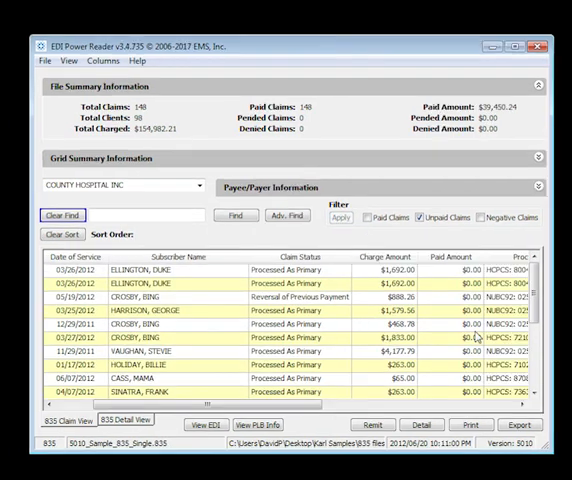
{"action": "left_click", "coordinate": [176, 160]}
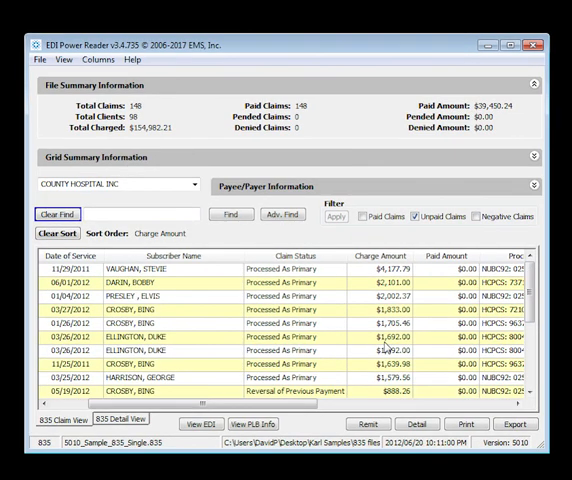
Select several claims and preview their remittance advice for COUNTY HOSPITAL INC on screen
{"action": "left_click", "coordinate": [465, 424]}
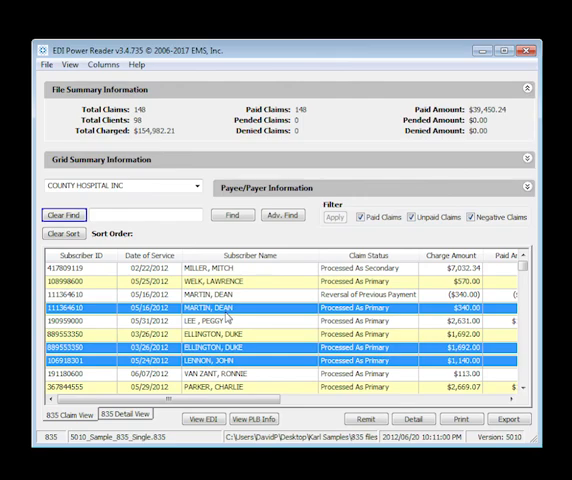
{"action": "left_click", "coordinate": [365, 419]}
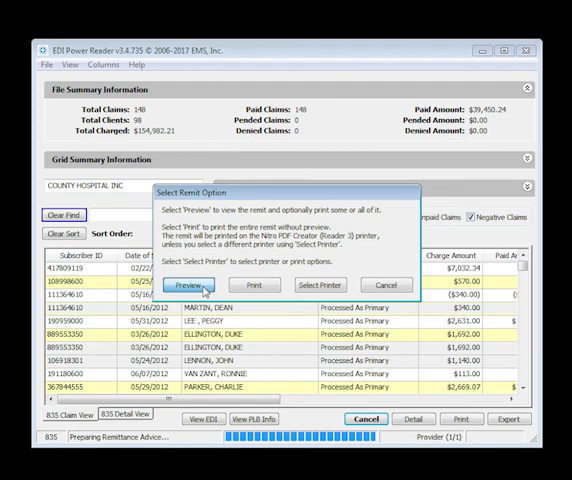
{"action": "left_click", "coordinate": [186, 284]}
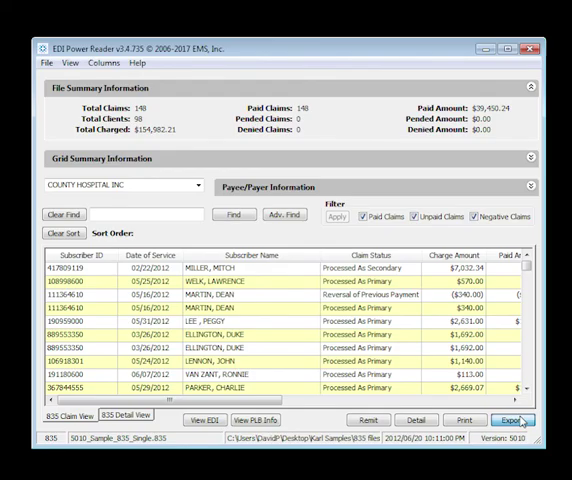
Export the claim grid rows and columns as the Excel file test.xls
{"action": "left_click", "coordinate": [512, 420]}
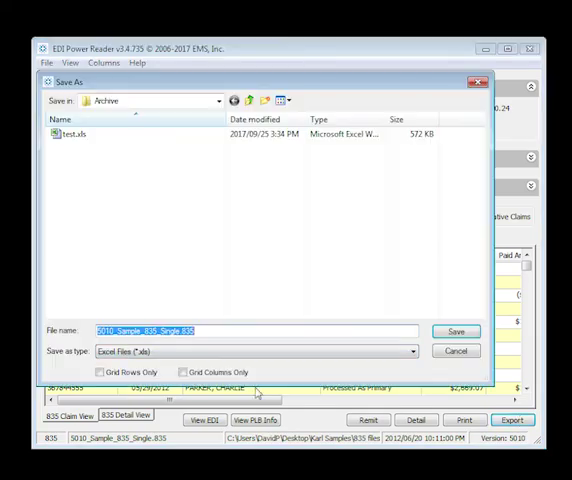
{"action": "left_click", "coordinate": [141, 352]}
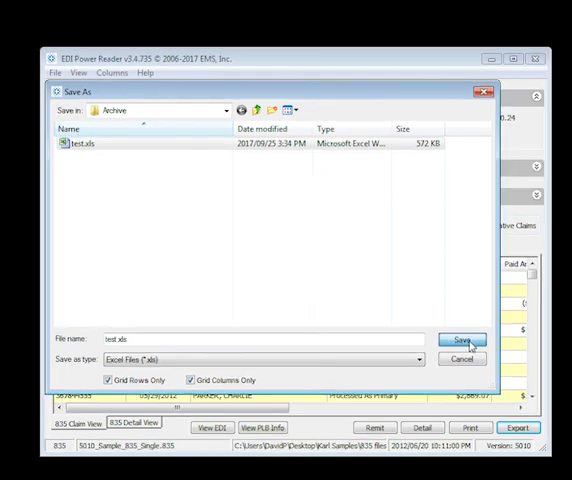
{"action": "left_click", "coordinate": [468, 336]}
Overwrite the existing test.xls and autofit every column of the exported sheet in Excel
{"action": "left_click", "coordinate": [278, 297]}
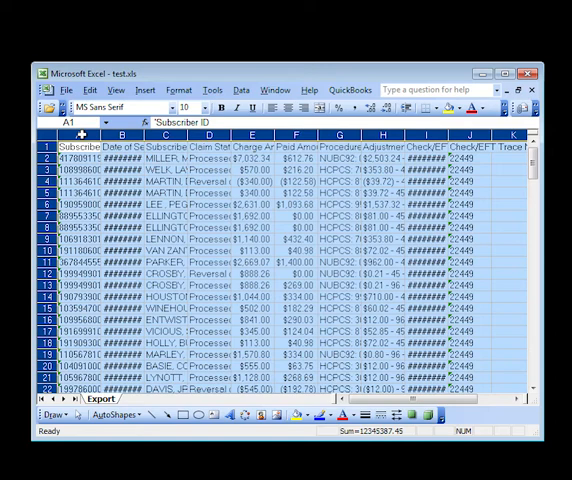
{"action": "double_click", "coordinate": [98, 133]}
{"action": "left_click", "coordinate": [240, 250]}
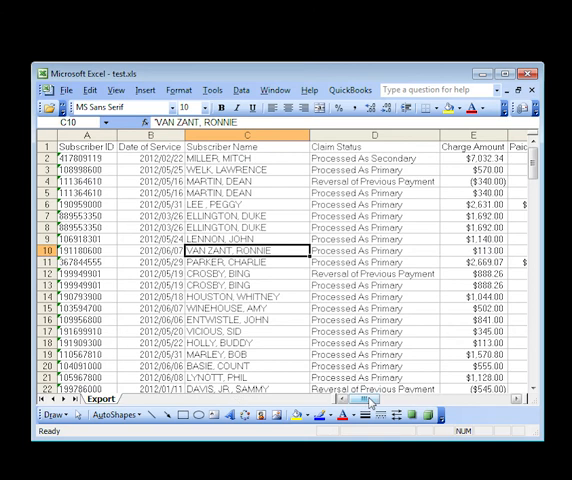
{"action": "left_click_drag", "start_coordinate": [370, 402], "coordinate": [460, 403]}
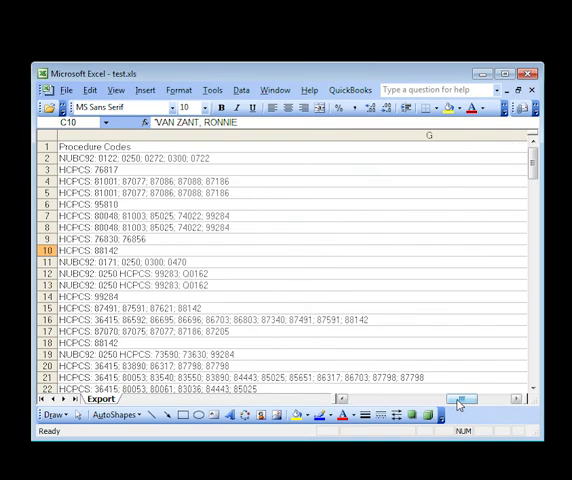